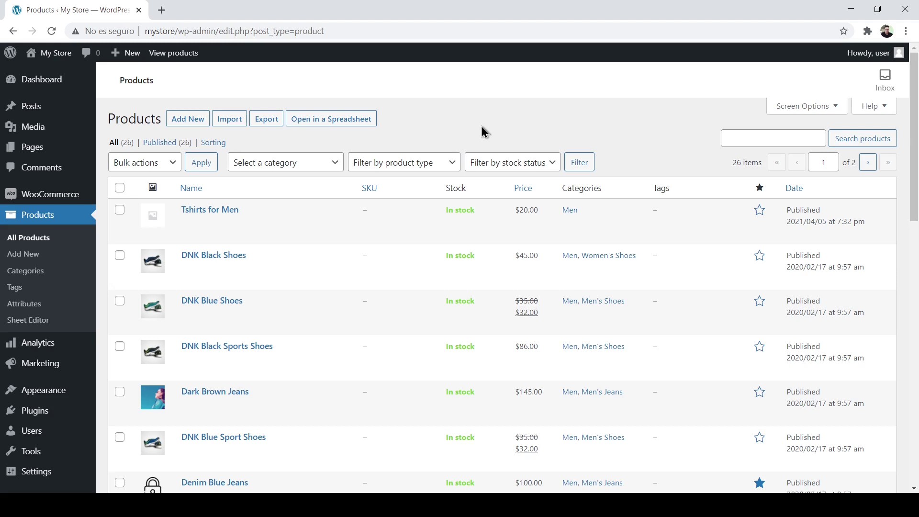
- Open the products sheet and list each Tshirts for Men variation as its own row
left_click(341, 119)
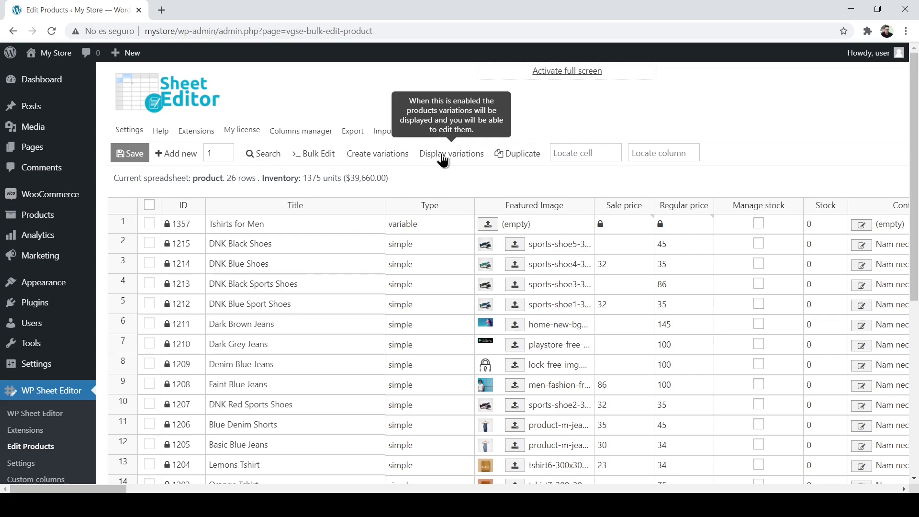
left_click(442, 159)
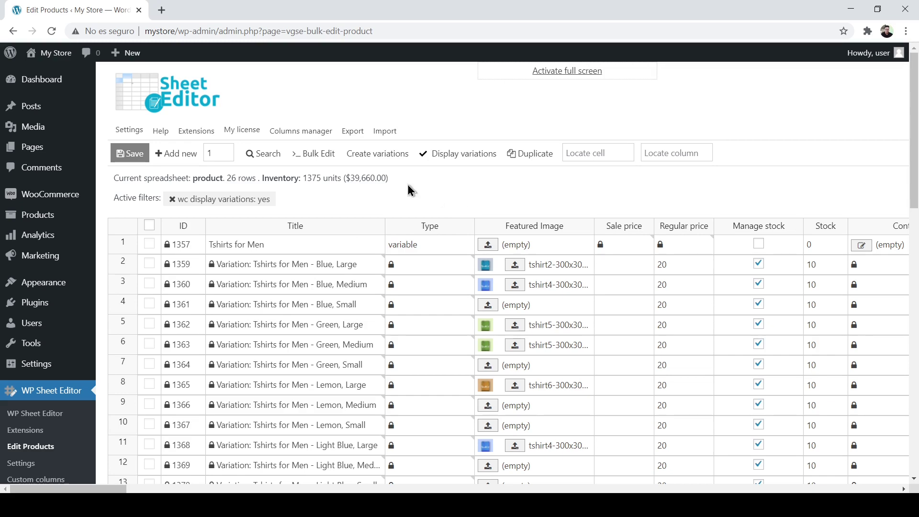
- Search variations with an advanced filter of Featured Image equal to 0
left_click(265, 153)
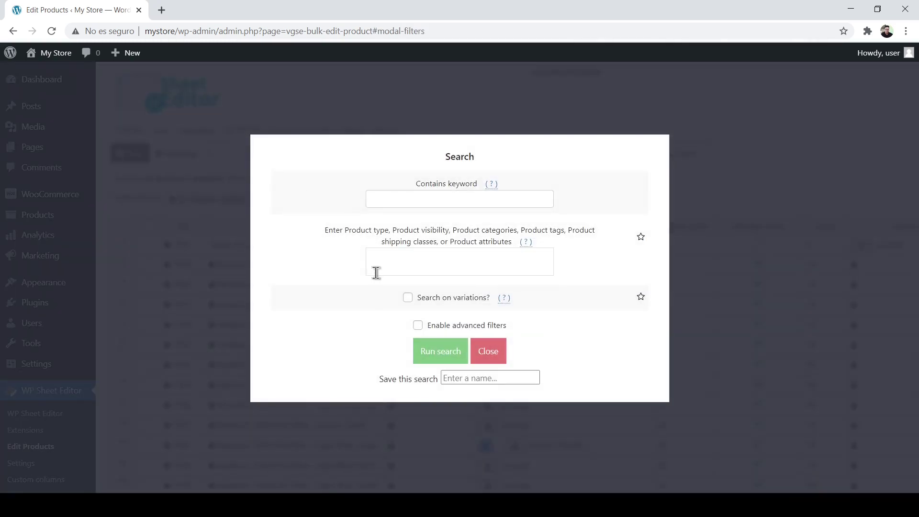
left_click(407, 297)
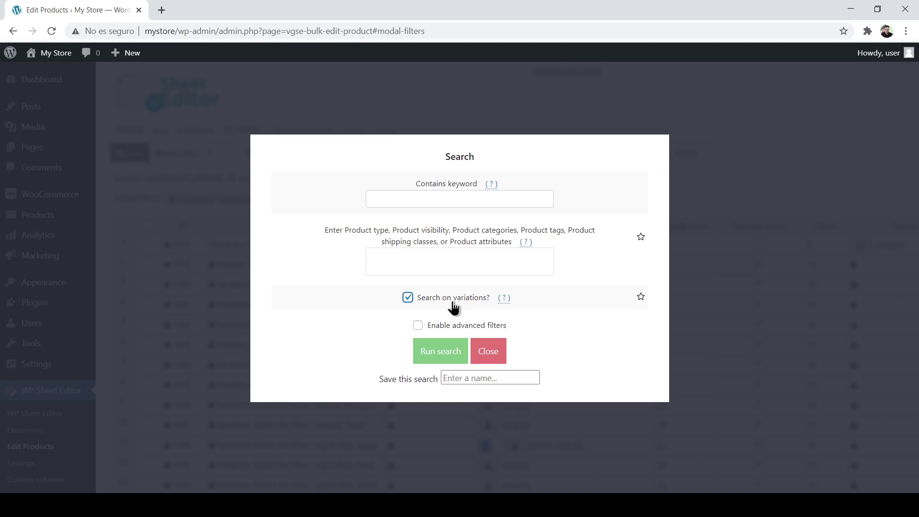
left_click(418, 325)
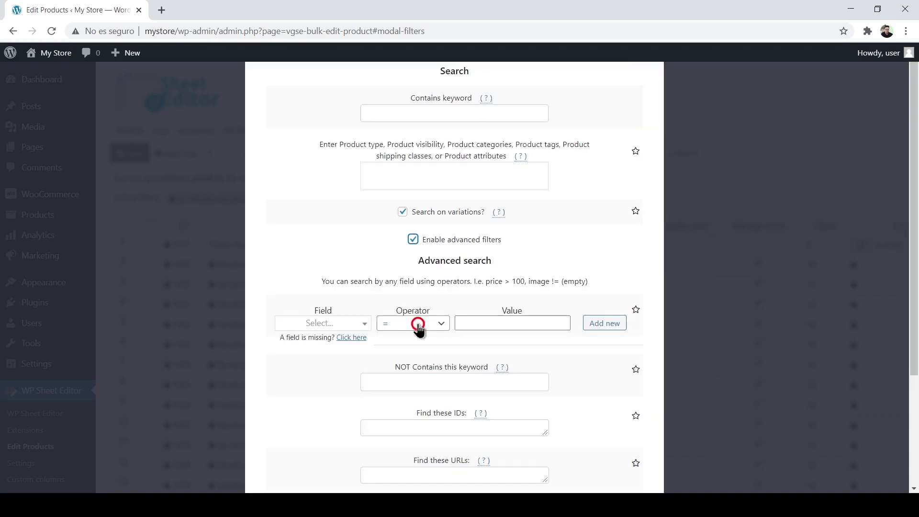
left_click(355, 326)
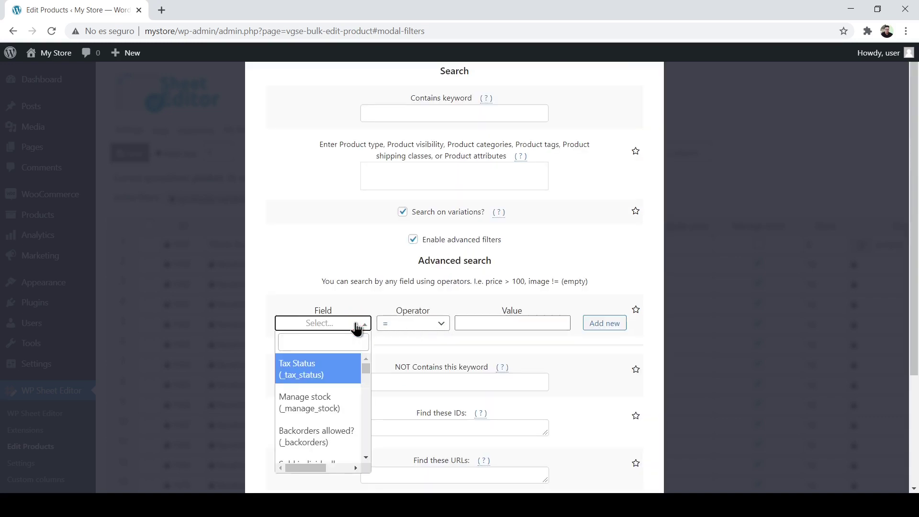
type("featu")
left_click(314, 376)
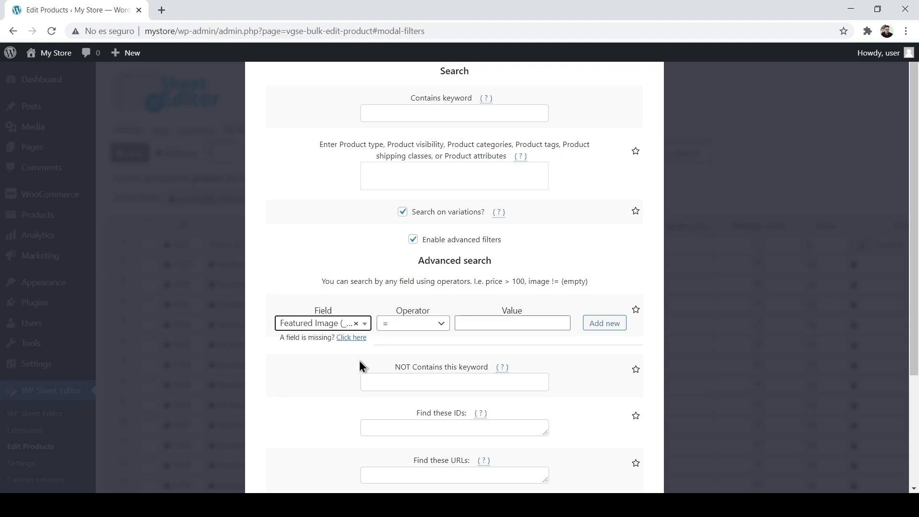
left_click(491, 328)
type("0")
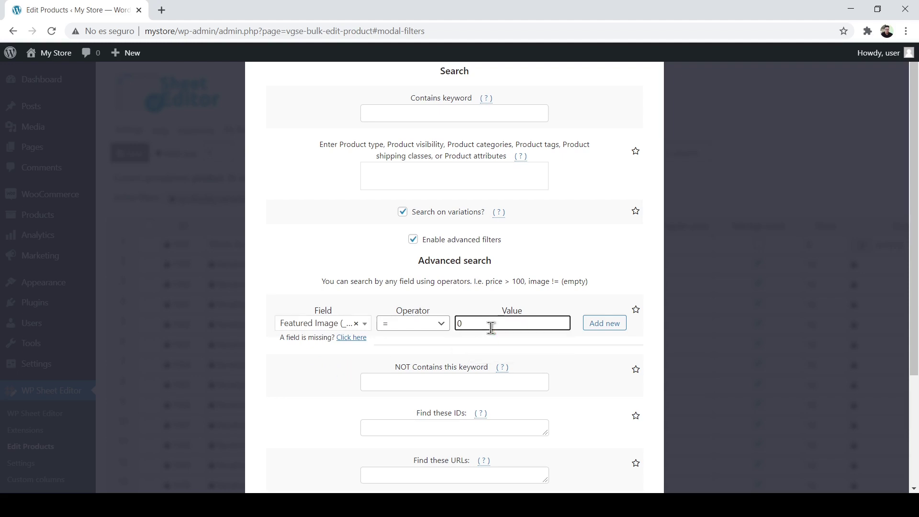
scroll(491, 328, "down", 1)
scroll(491, 328, "down", 2)
left_click(430, 437)
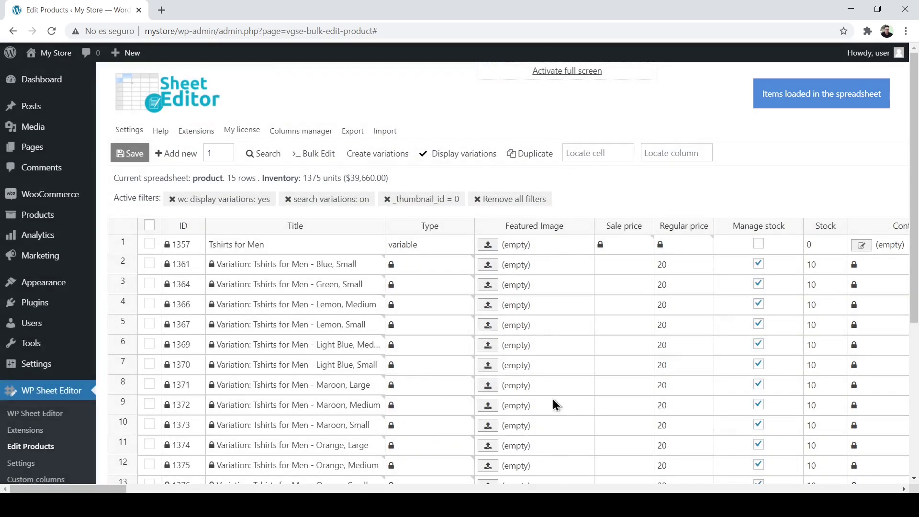
- Set the Blue, Small variation's featured image to the tshirt2 shirt image
left_click(488, 266)
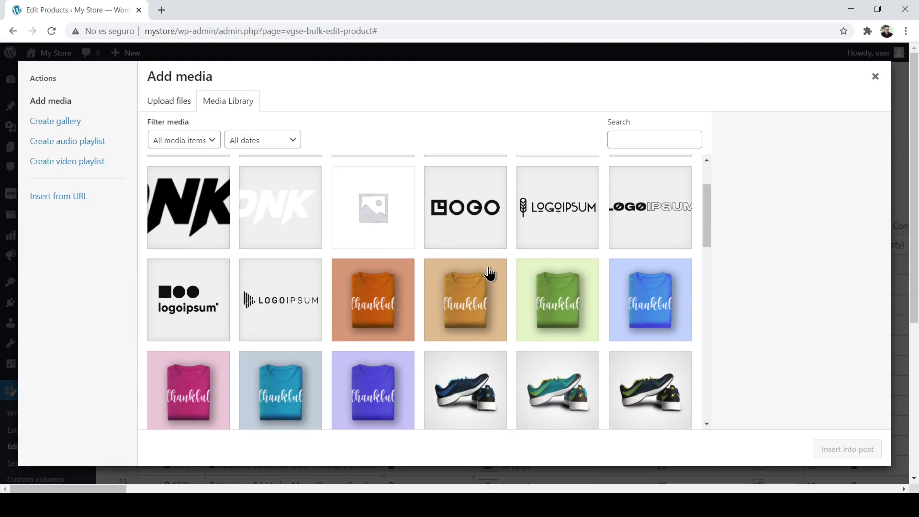
scroll(489, 274, "down", 1)
left_click(292, 359)
left_click(820, 449)
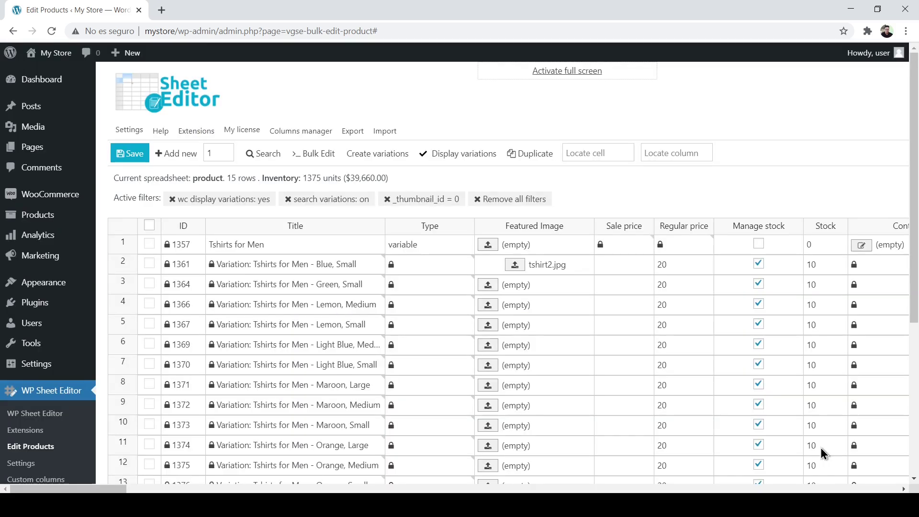
- Give Green, Small the tshirt5 image, save both images, and remove all filters
left_click(488, 288)
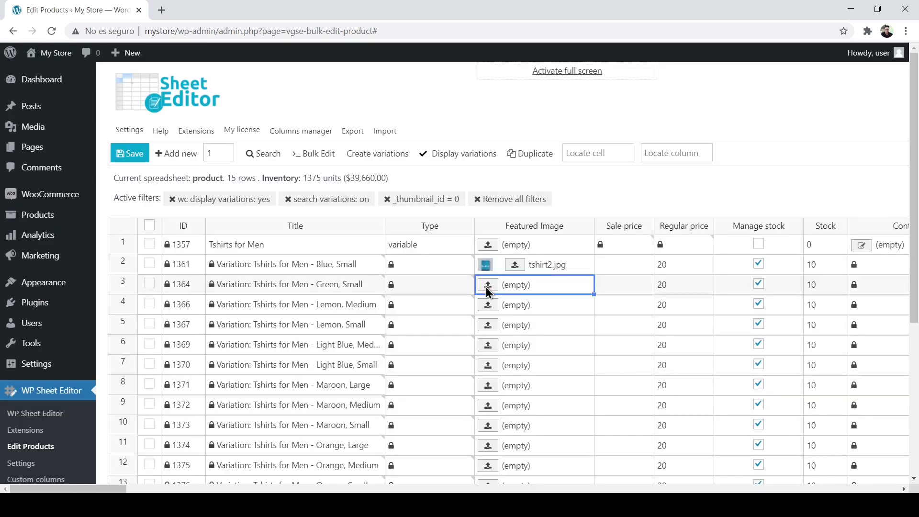
left_click(488, 288)
left_click(559, 380)
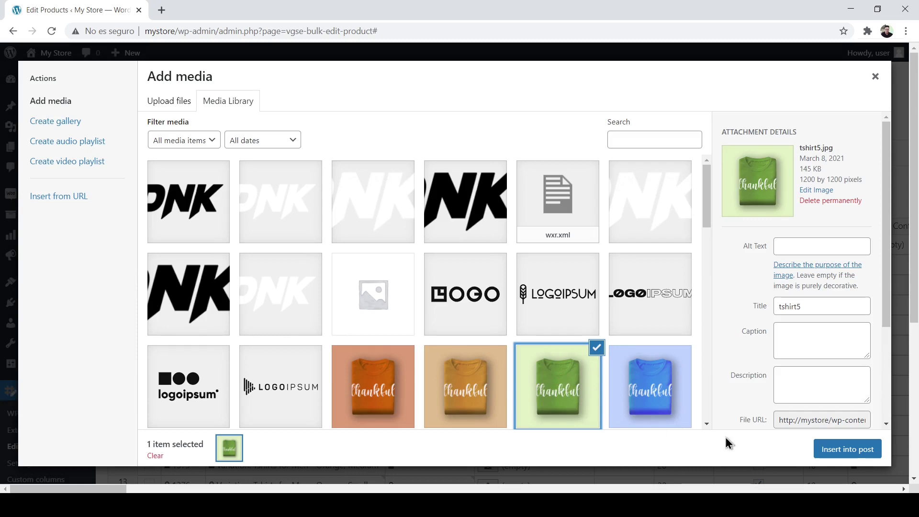
left_click(842, 449)
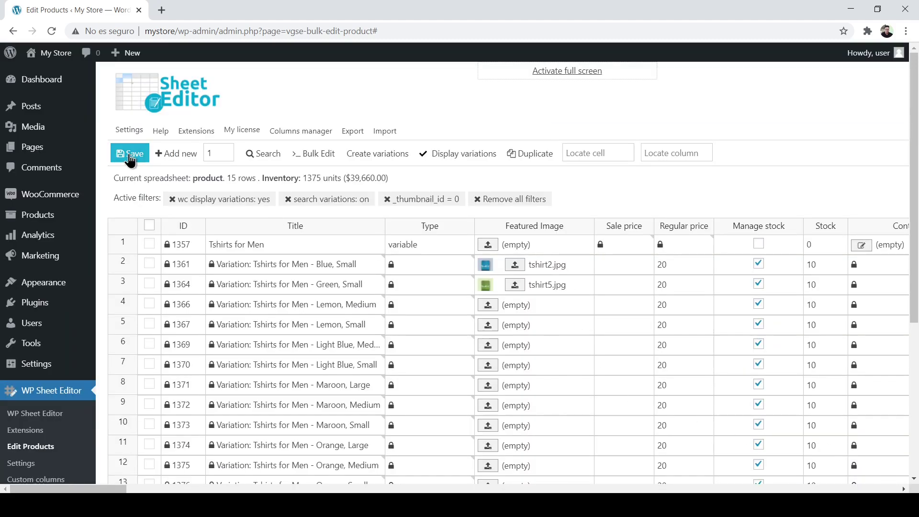
left_click(129, 154)
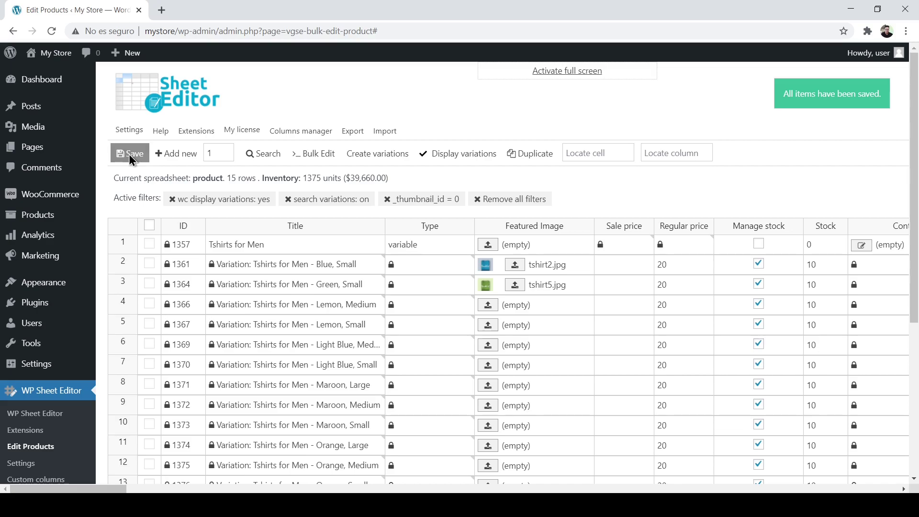
left_click(488, 198)
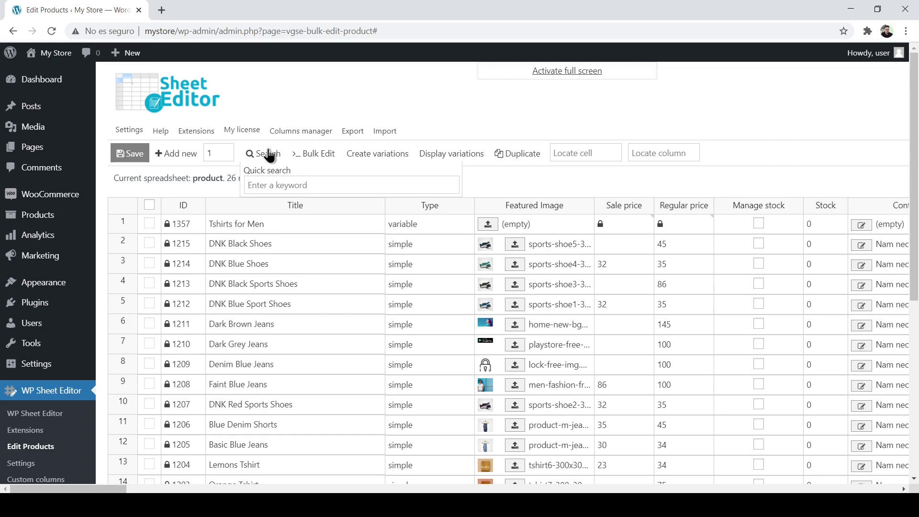
- Search for the keyword 'tshirt' with variations included and advanced filters enabled
left_click(268, 154)
left_click(269, 154)
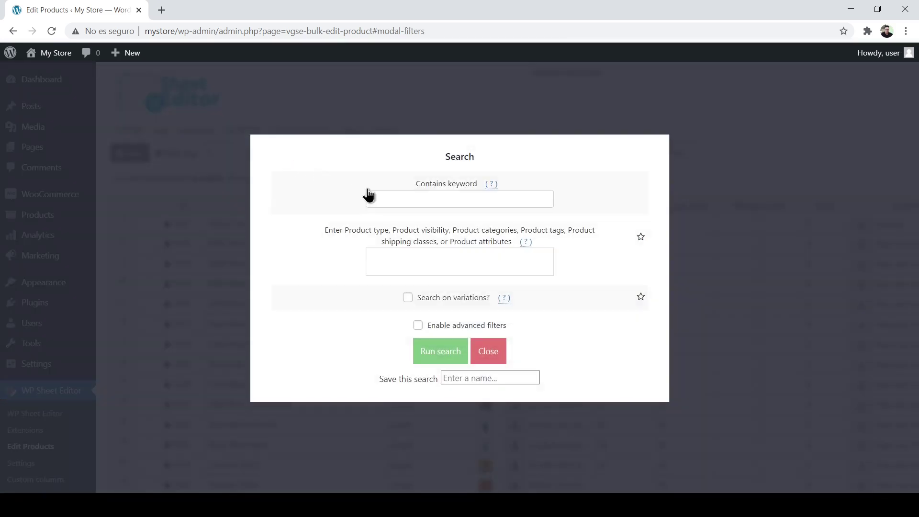
left_click(409, 197)
type("tshir")
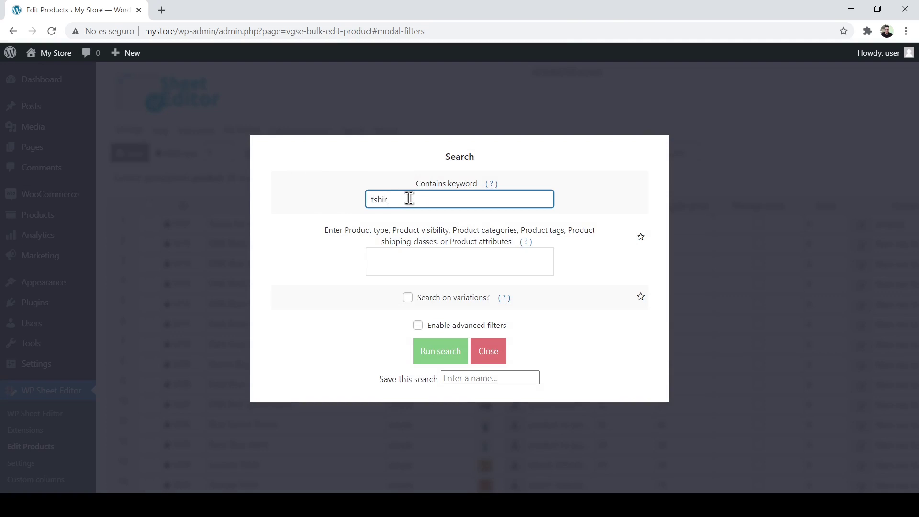
type("t")
left_click(407, 297)
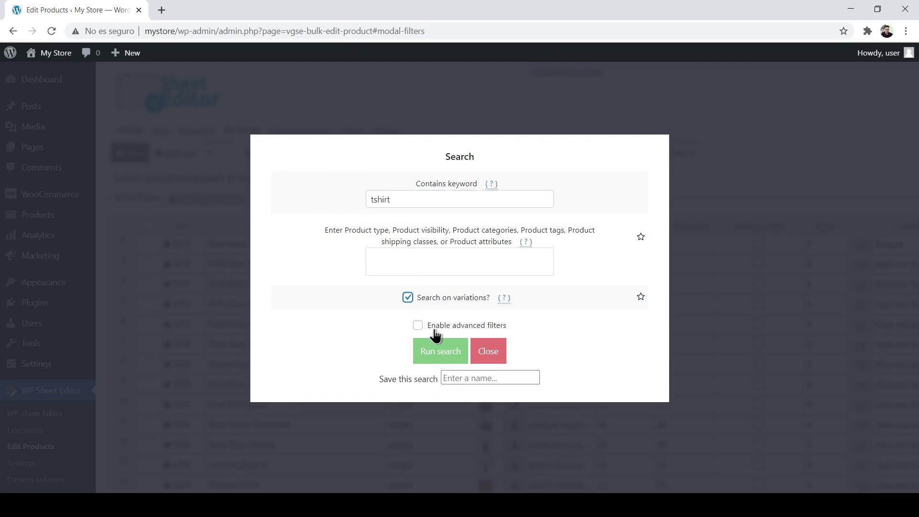
left_click(417, 325)
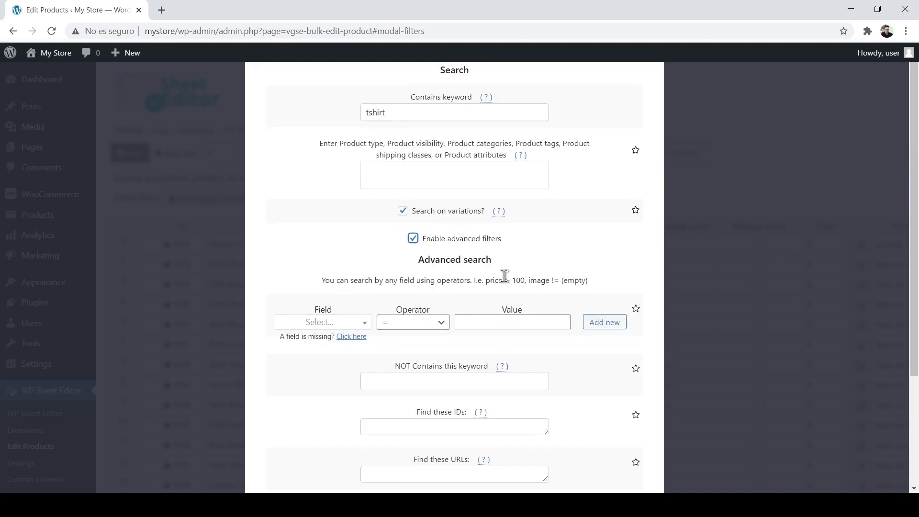
scroll(503, 275, "down", 3)
- Add the filter Featured Image equals 0 and run the search
left_click(320, 173)
type("fea")
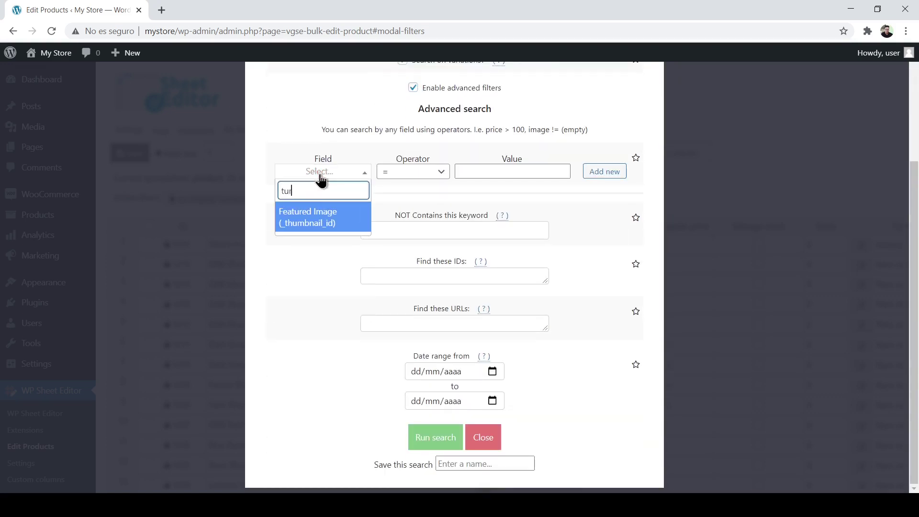
type("t")
left_click(298, 223)
left_click(402, 172)
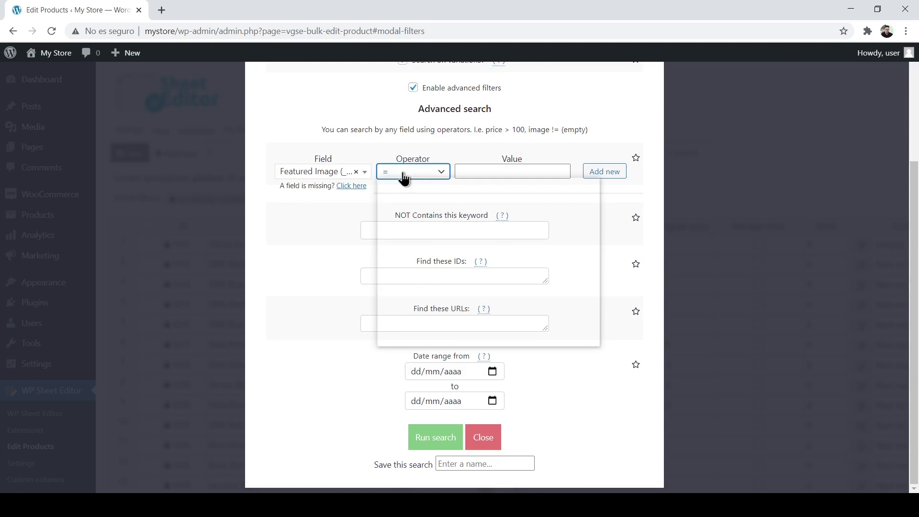
left_click(404, 184)
left_click(498, 169)
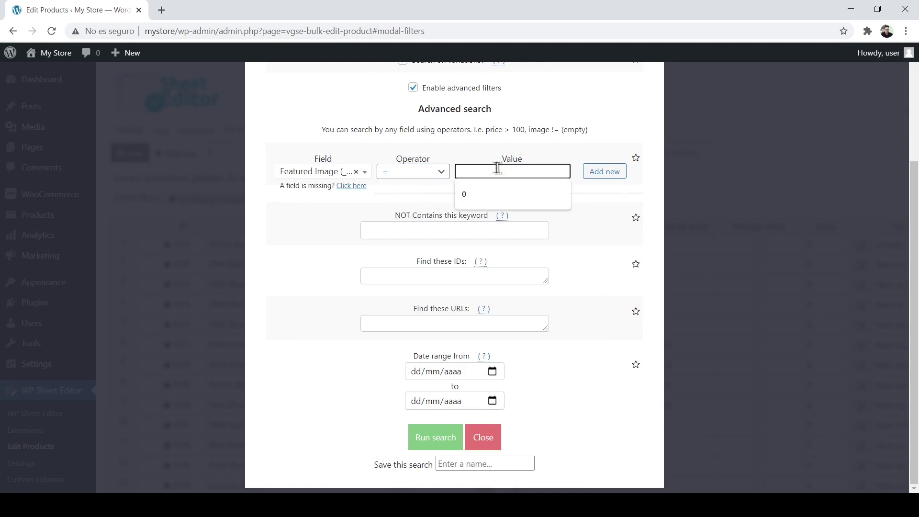
type("0")
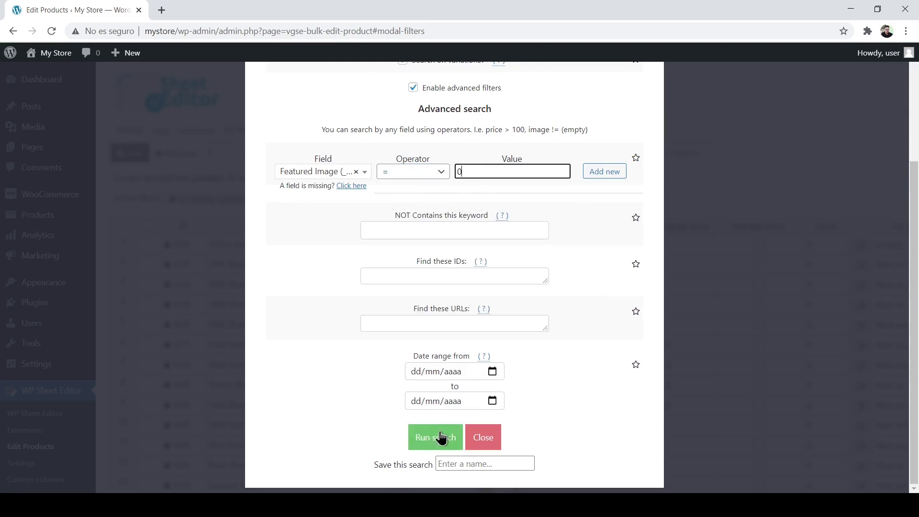
left_click(438, 435)
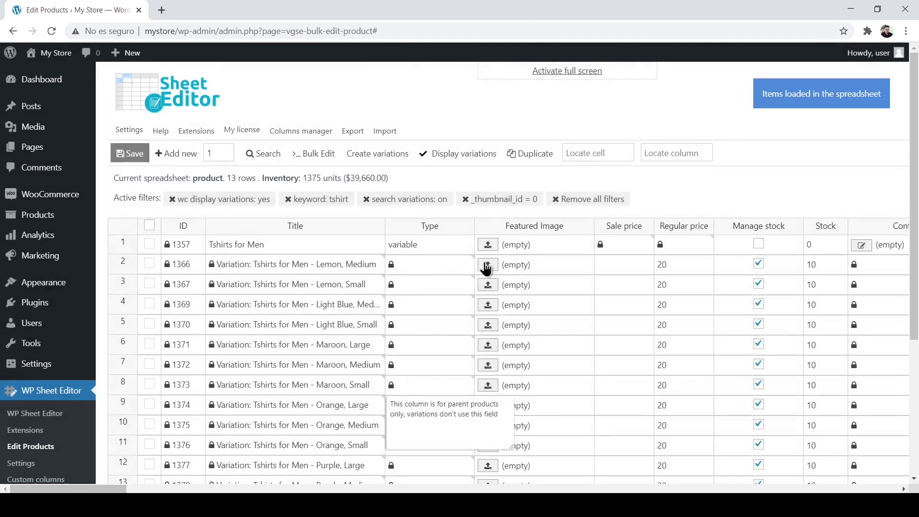
- Remove all filters so the full 26-product list shows without variation rows
left_click(490, 261)
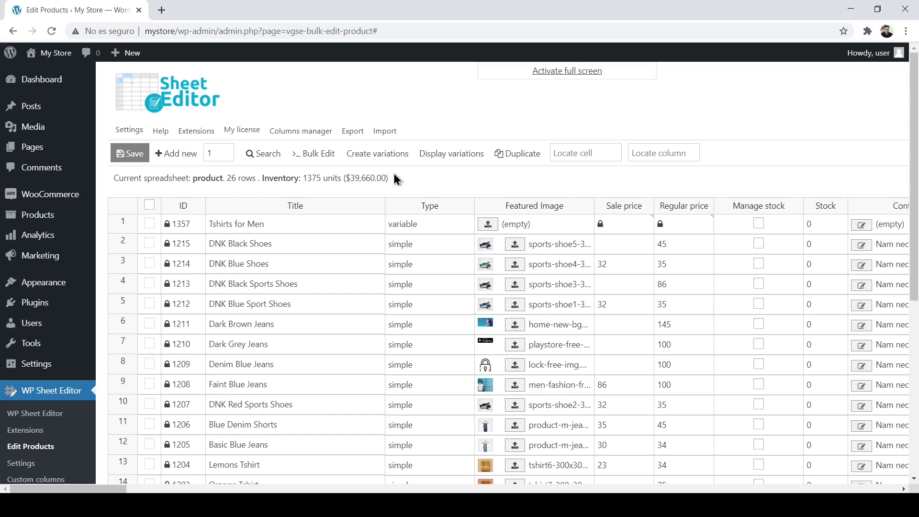
- Limit the search to the Men category, with variations and advanced filters enabled
left_click(271, 154)
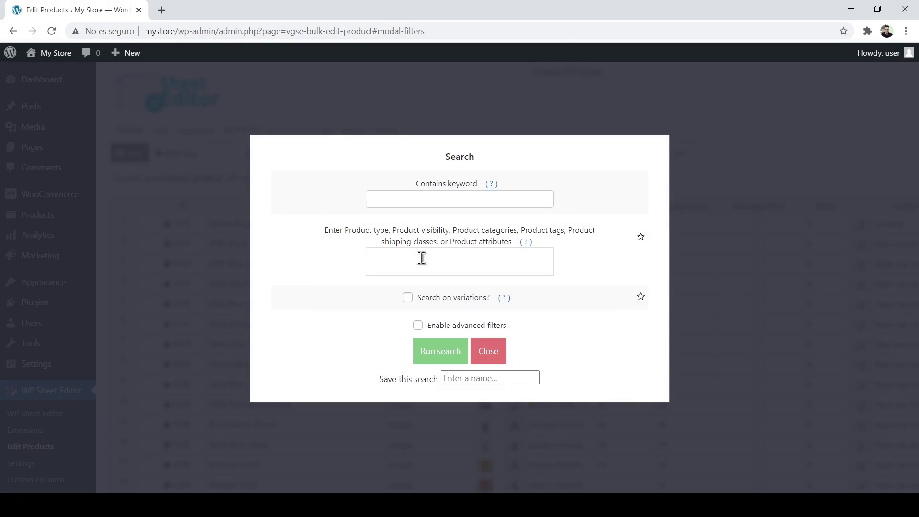
left_click(422, 259)
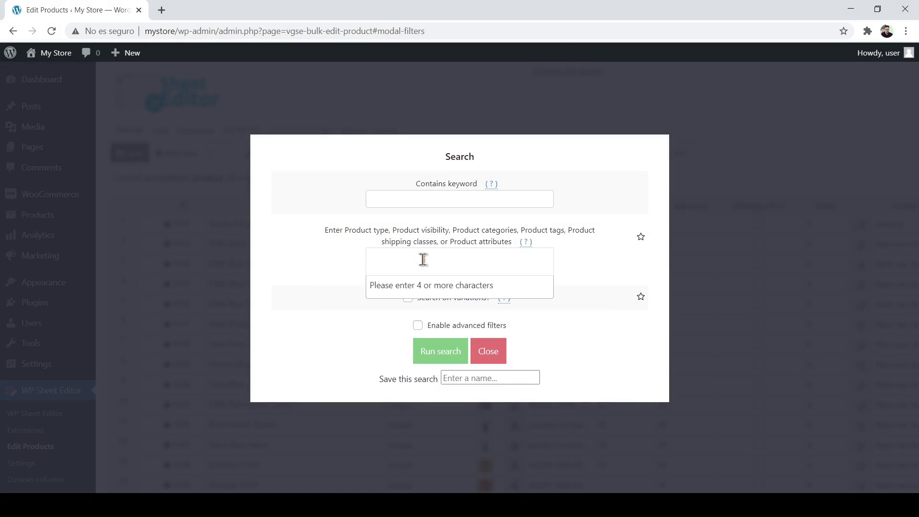
type("men")
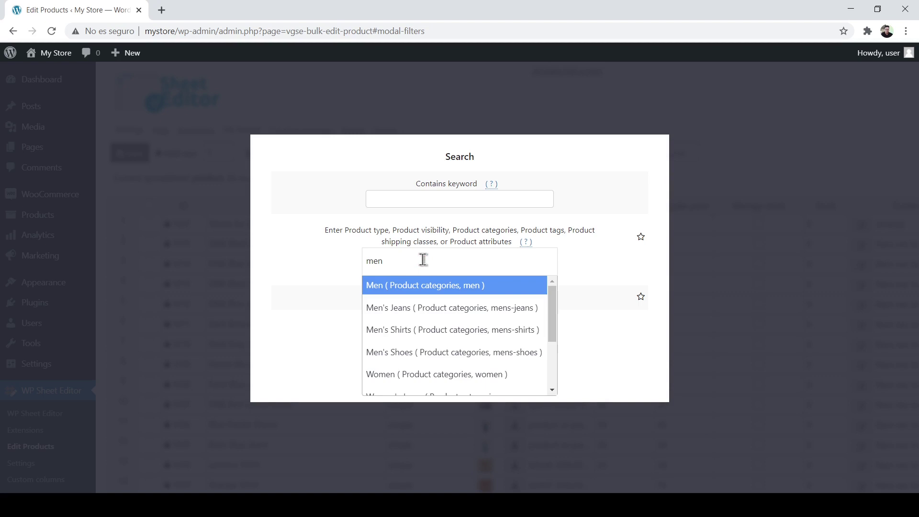
left_click(432, 289)
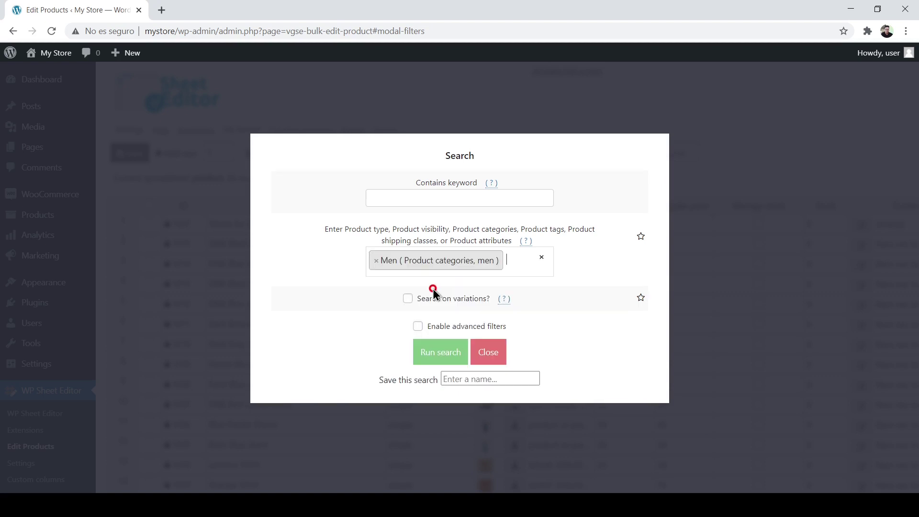
left_click(408, 299)
left_click(418, 326)
scroll(424, 333, "down", 3)
- Add the filter Featured Image equals 0 and run the search
left_click(323, 173)
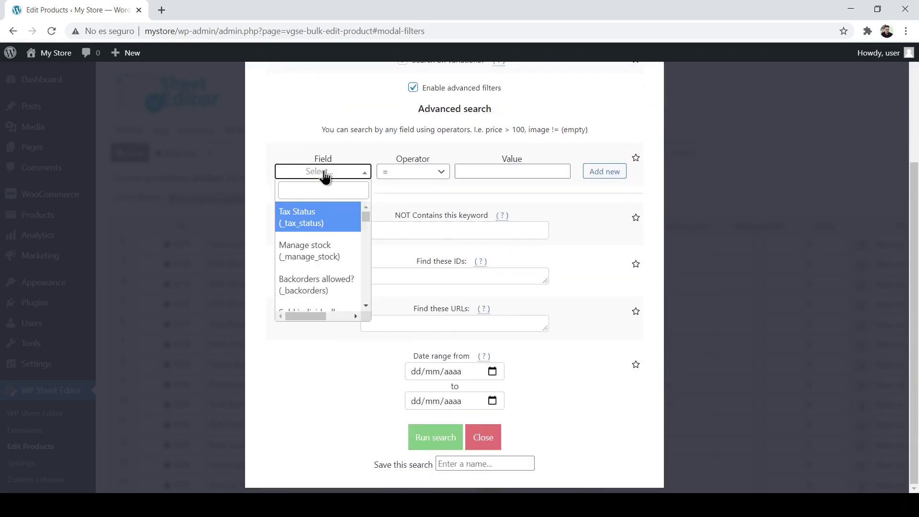
type("fea")
left_click(307, 217)
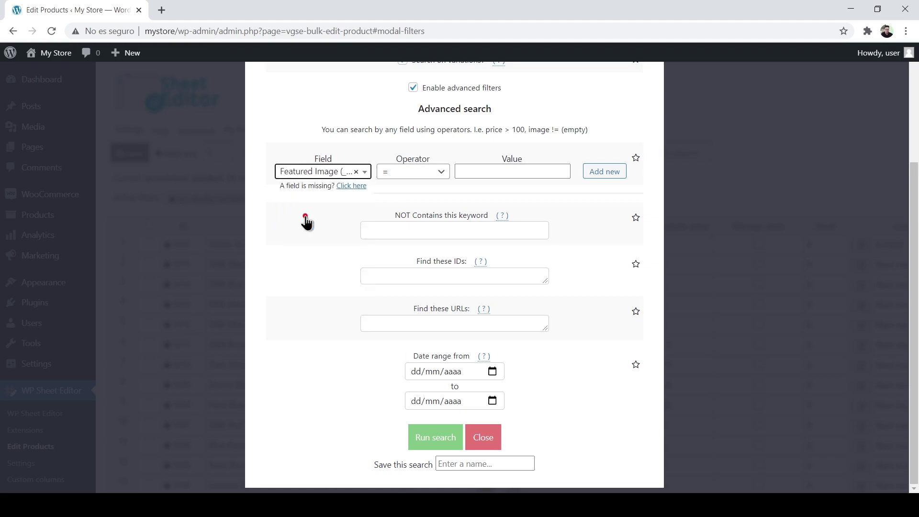
left_click(419, 175)
left_click(433, 186)
left_click(469, 173)
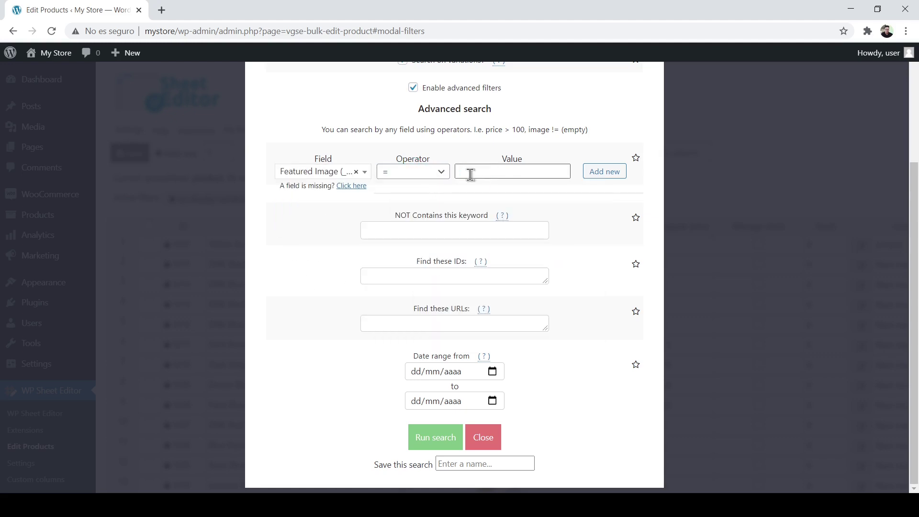
type("0")
left_click(433, 437)
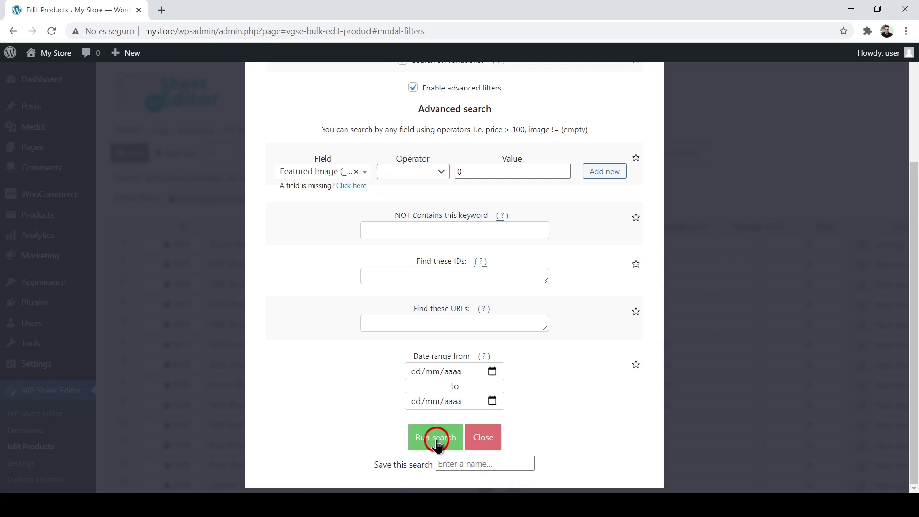